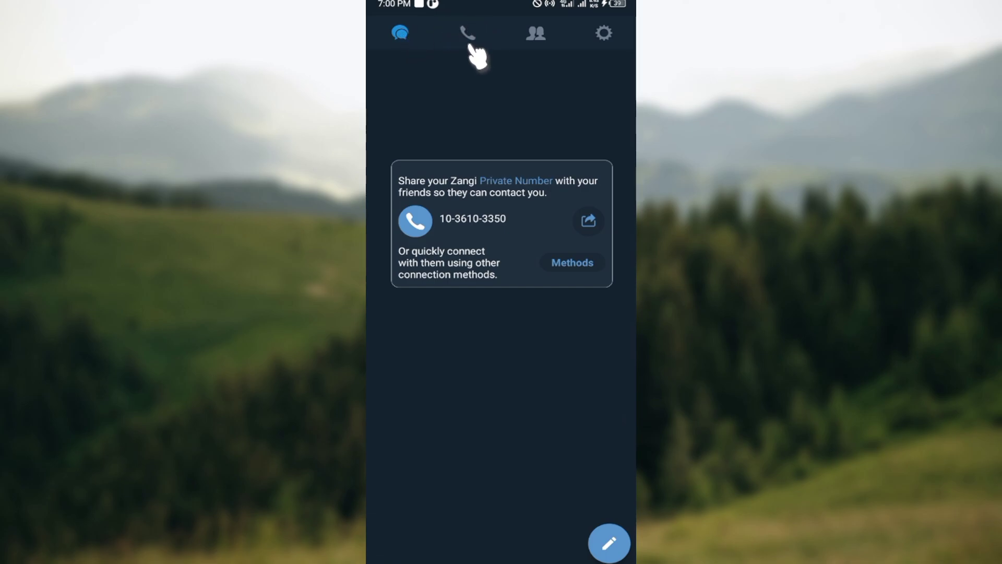
Step: Open the gear Settings tab and scroll through its privacy, notifications and storage options
left_click(604, 35)
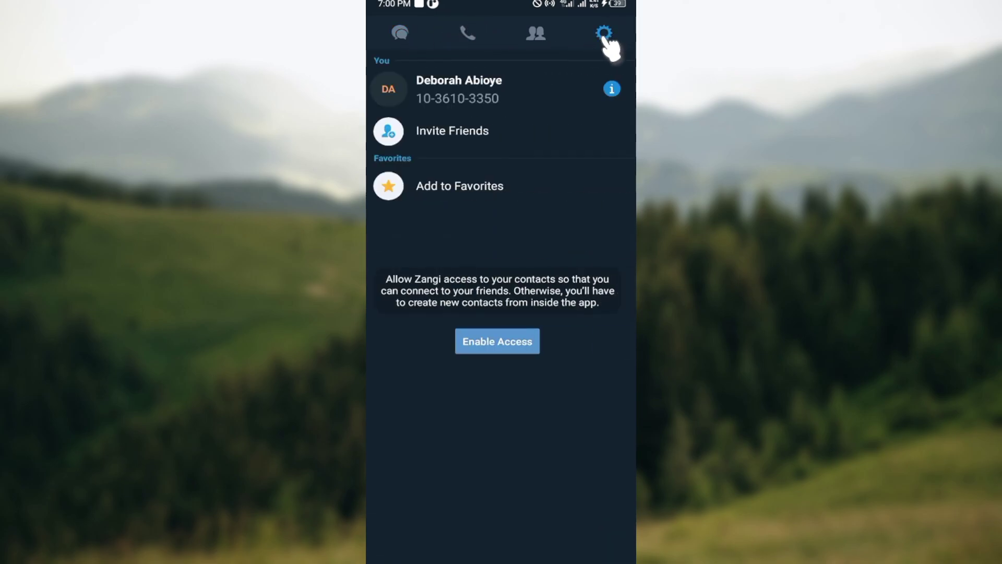
left_click_drag(610, 63, 556, 319)
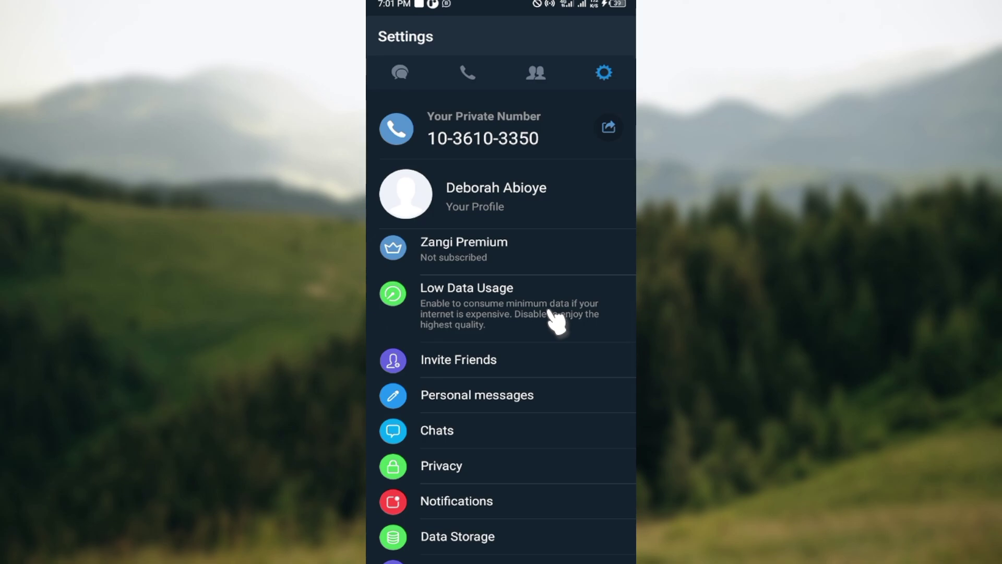
scroll(557, 317, "down", 3)
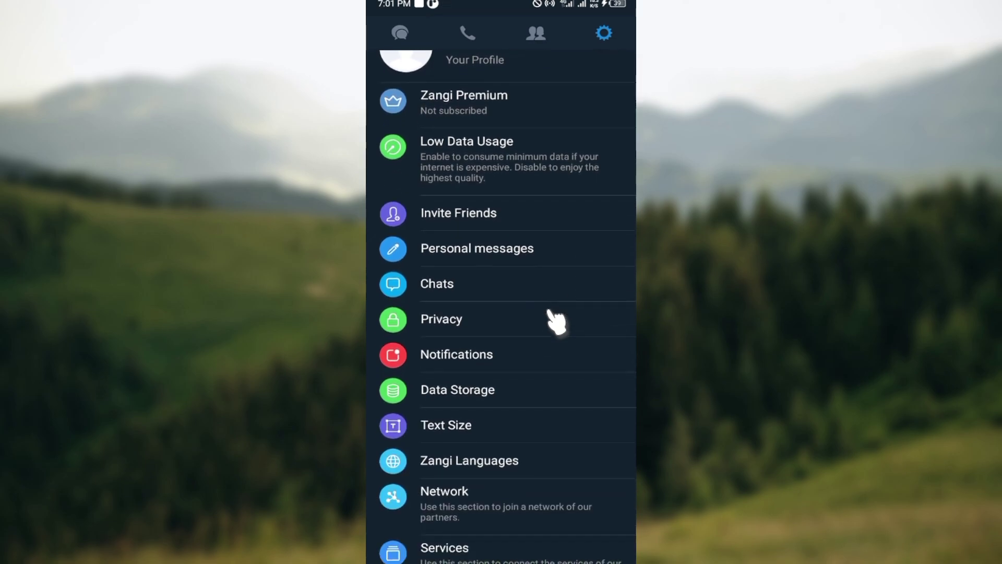
scroll(557, 316, "down", 2)
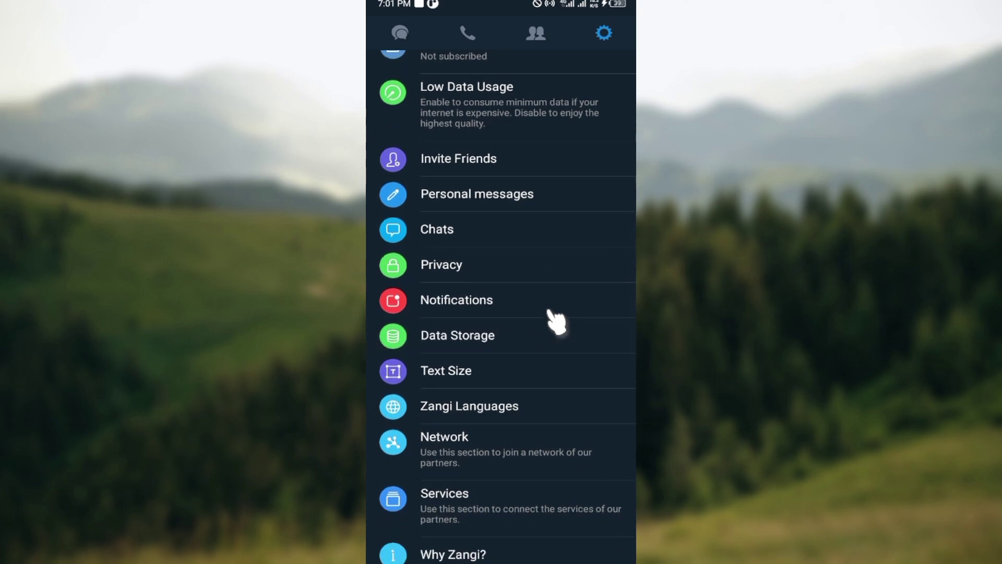
Step: In Notifications, switch Show Previews off and back on, then return to Settings
left_click(555, 310)
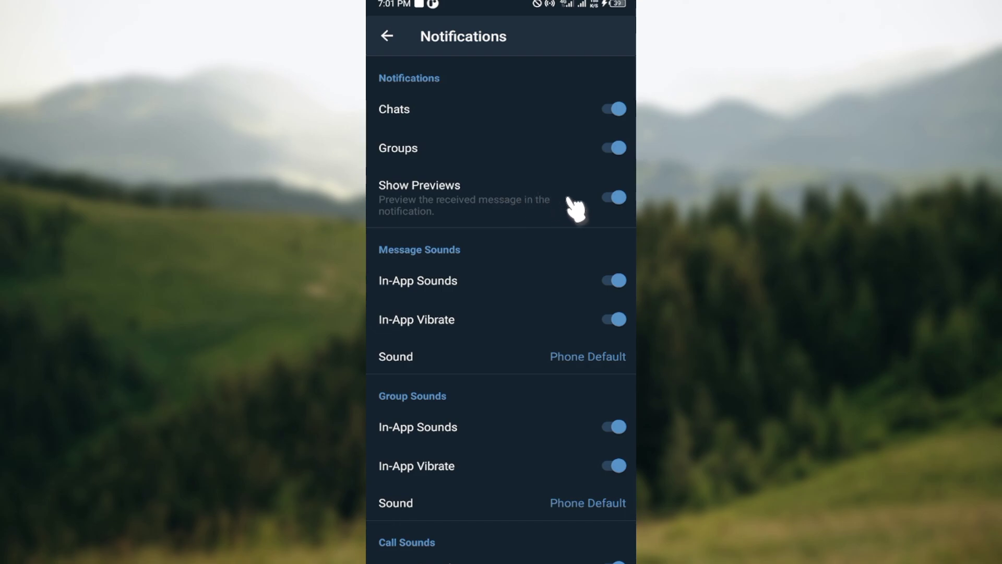
left_click(618, 198)
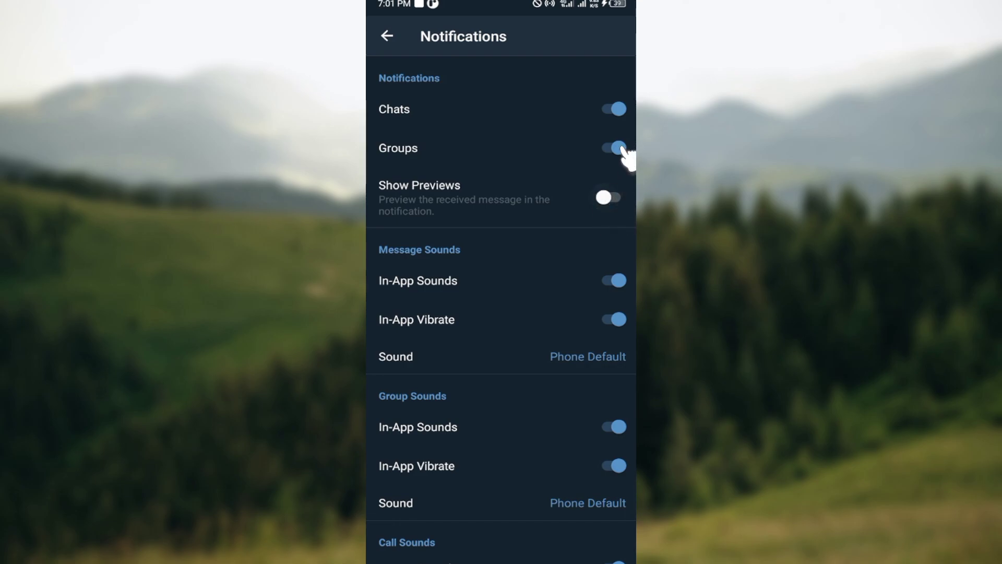
left_click(609, 199)
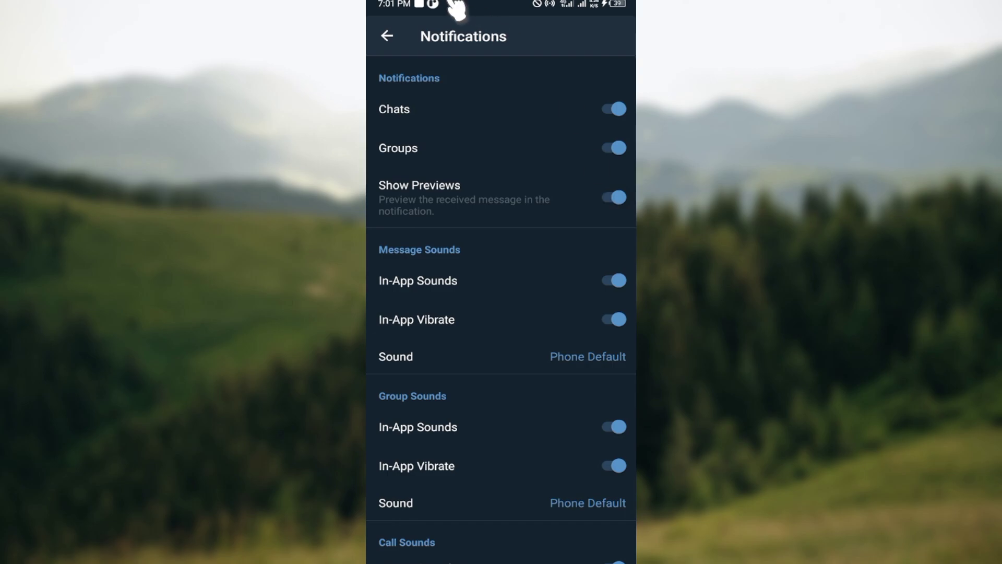
left_click(386, 37)
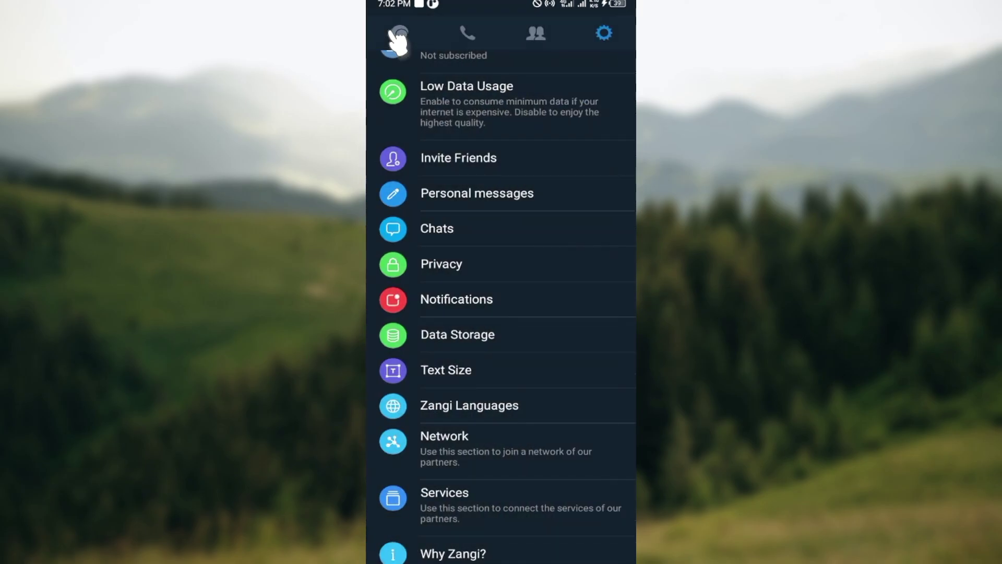
scroll(457, 137, "up", 5)
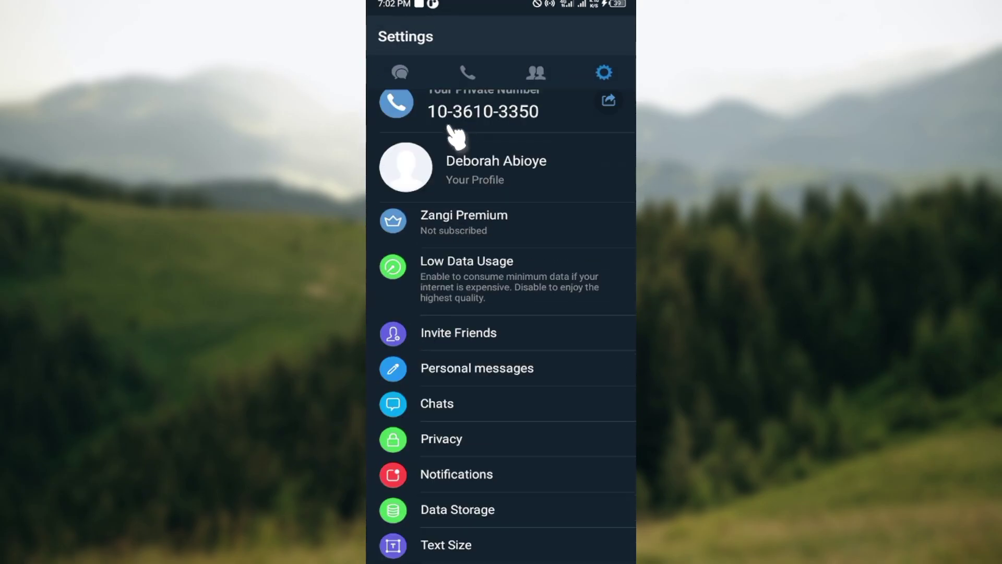